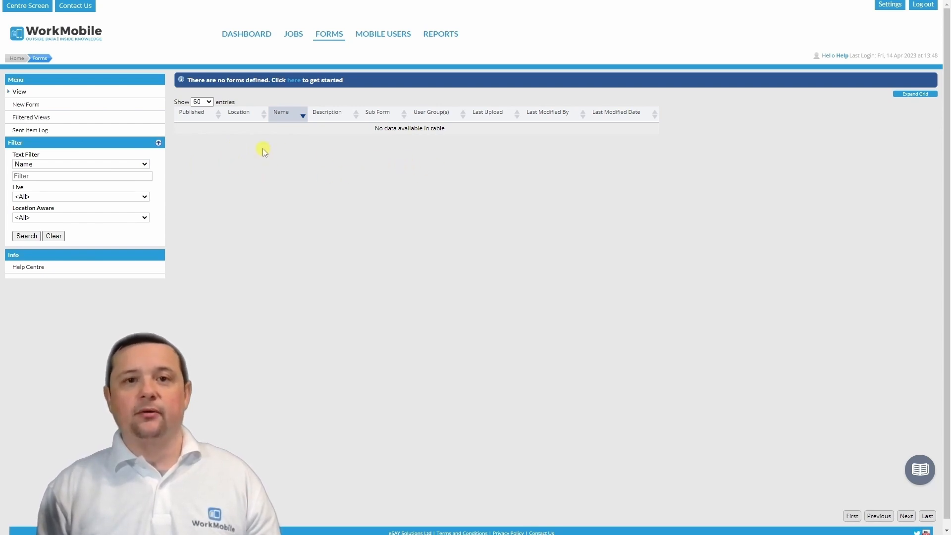
- Create a new form named "Job Sheet" with the description "This is our first form" and save it
click(99, 110)
click(476, 125)
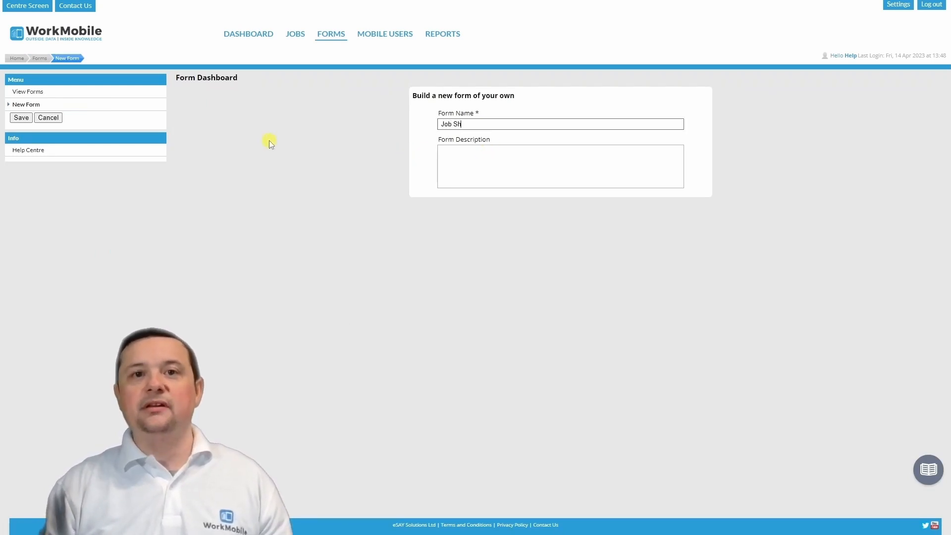
key(Tab)
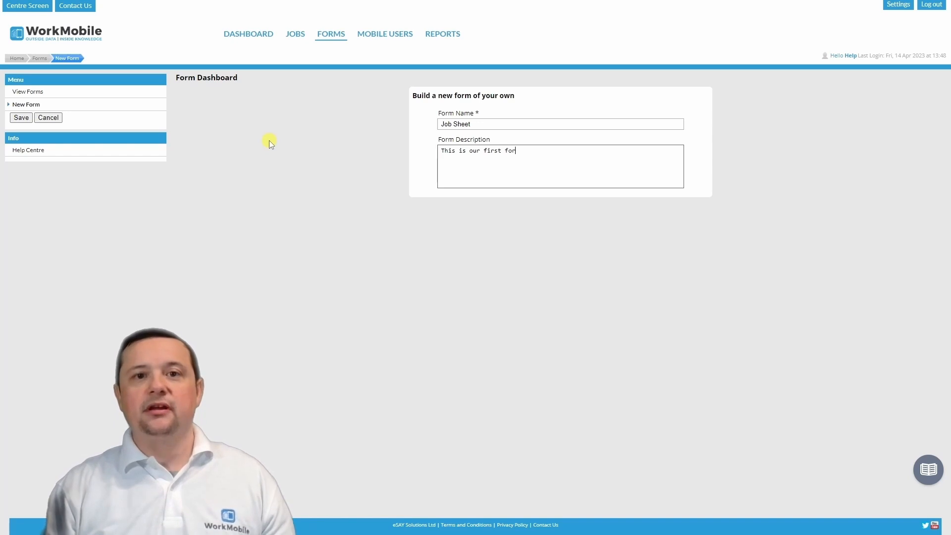
click(22, 119)
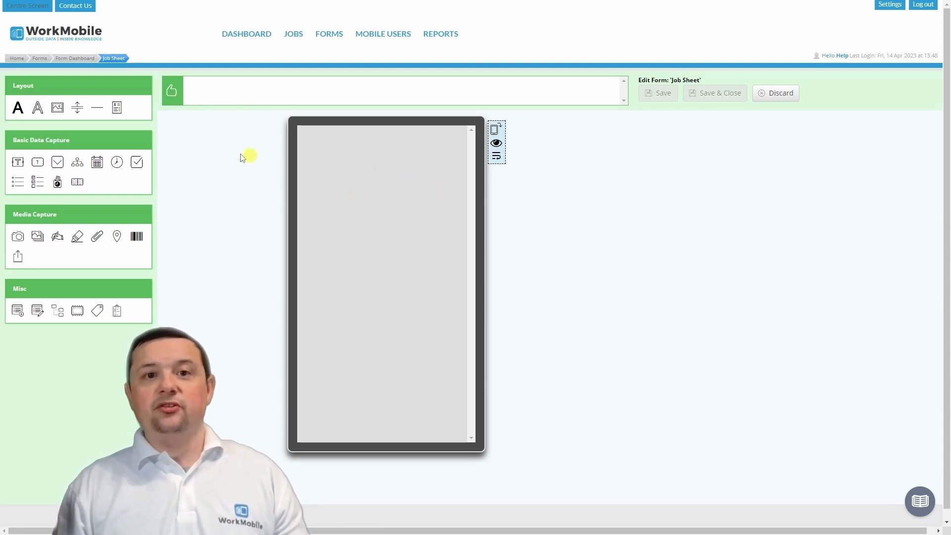
- Place a textbox in the empty form, delete it, and add a fresh textbox captioned "Customer name"
drag(17, 162, 341, 178)
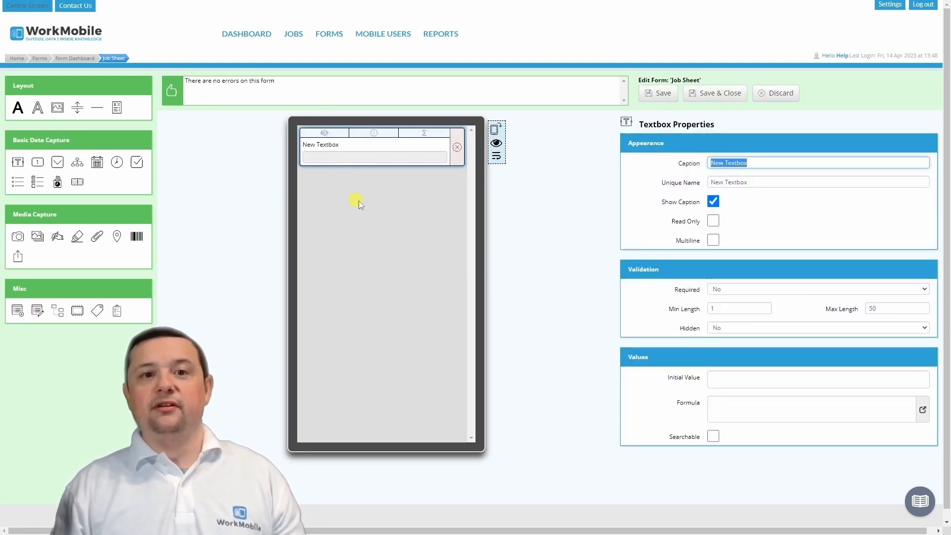
click(459, 150)
drag(19, 163, 331, 181)
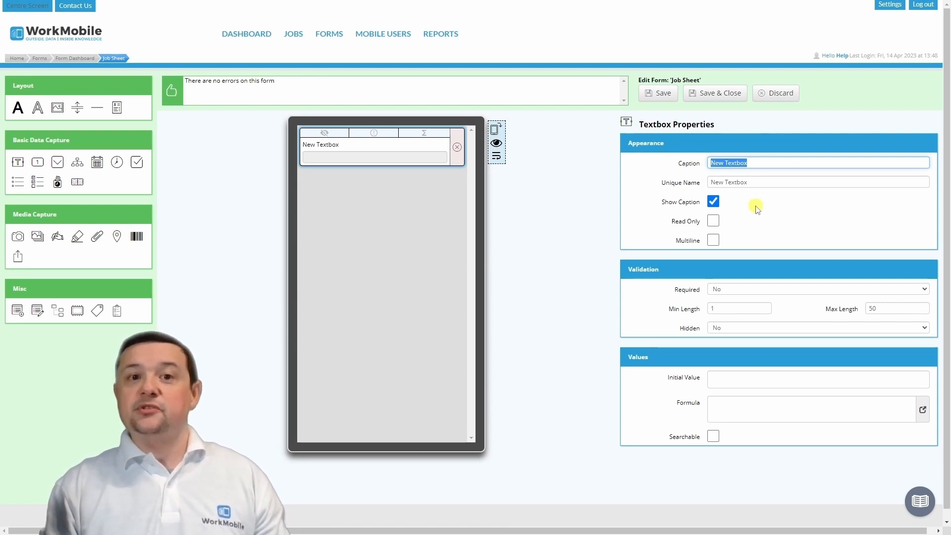
text(Customer name)
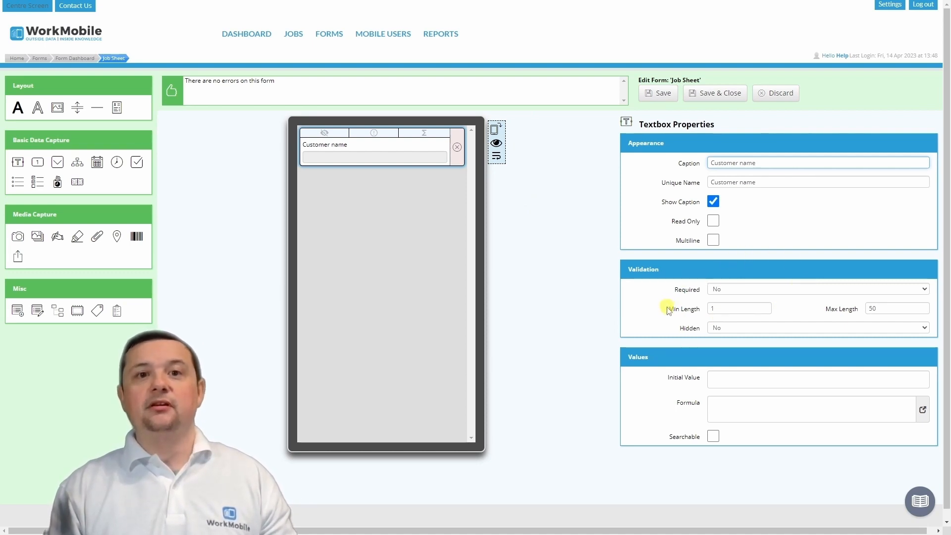
- Try the Customer name textbox with Required set to Yes and Hidden set to Yes and Formula, and discard the trial
click(753, 329)
click(749, 347)
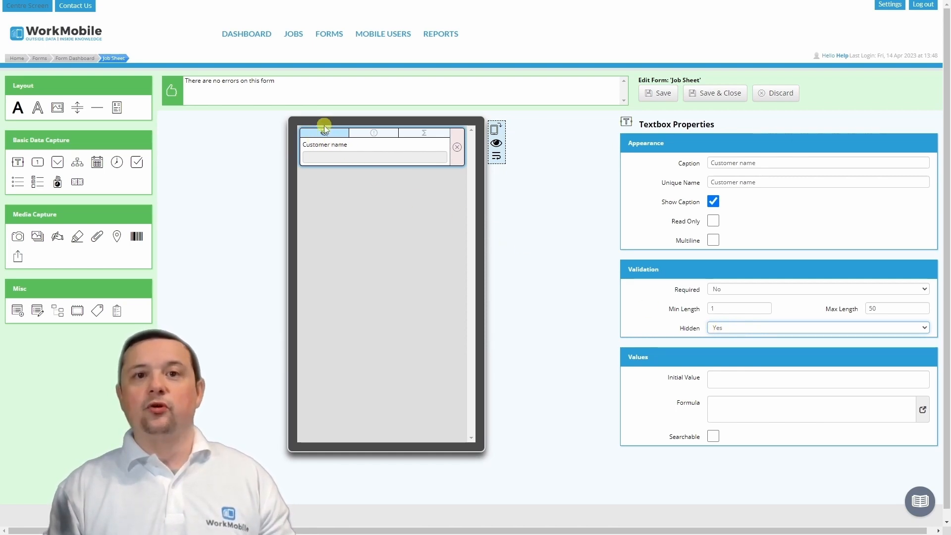
click(743, 292)
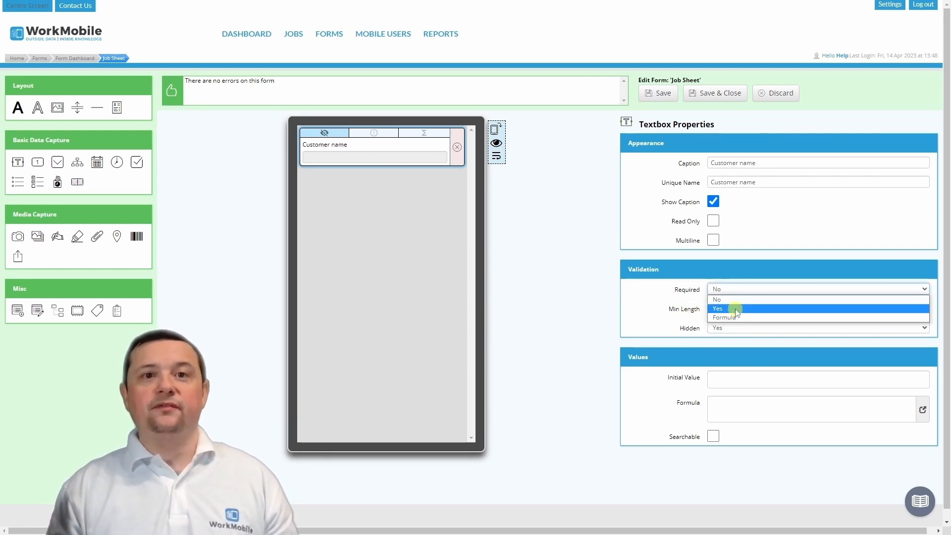
click(735, 309)
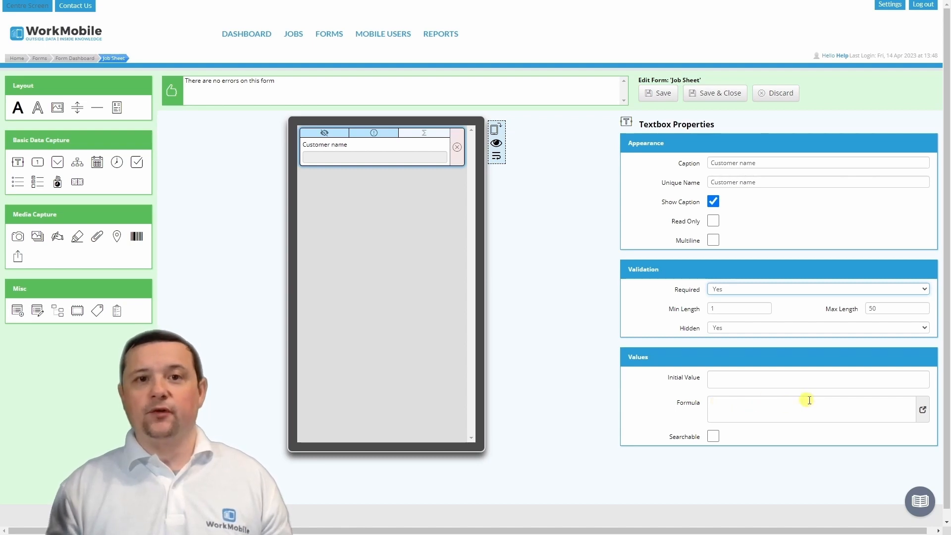
click(754, 328)
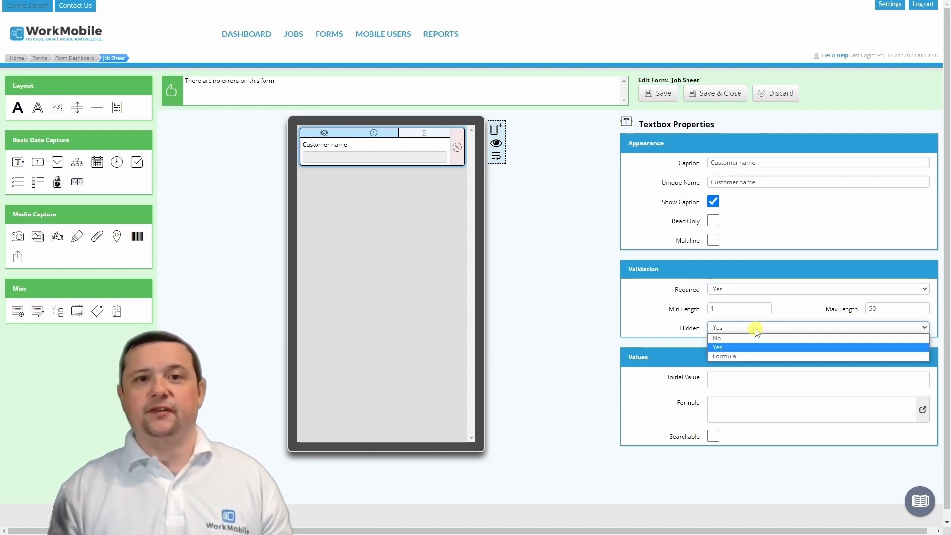
click(741, 354)
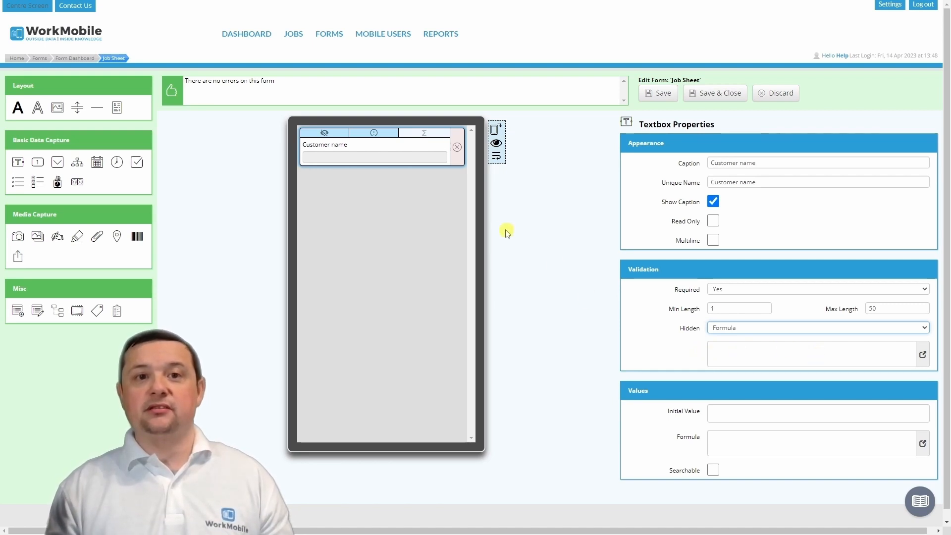
click(458, 149)
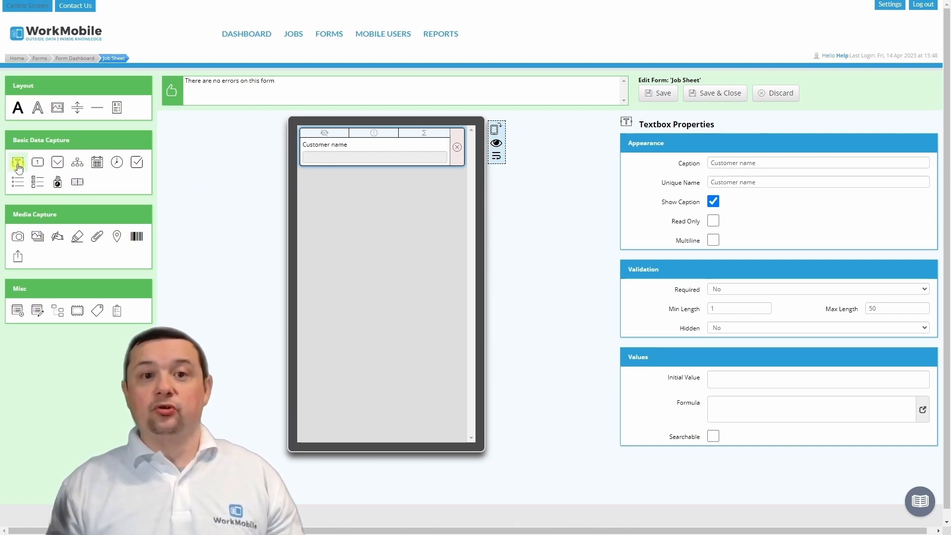
- Add a multiline textbox captioned "Address" below the customer name, with a maximum length of 300
drag(18, 168, 346, 220)
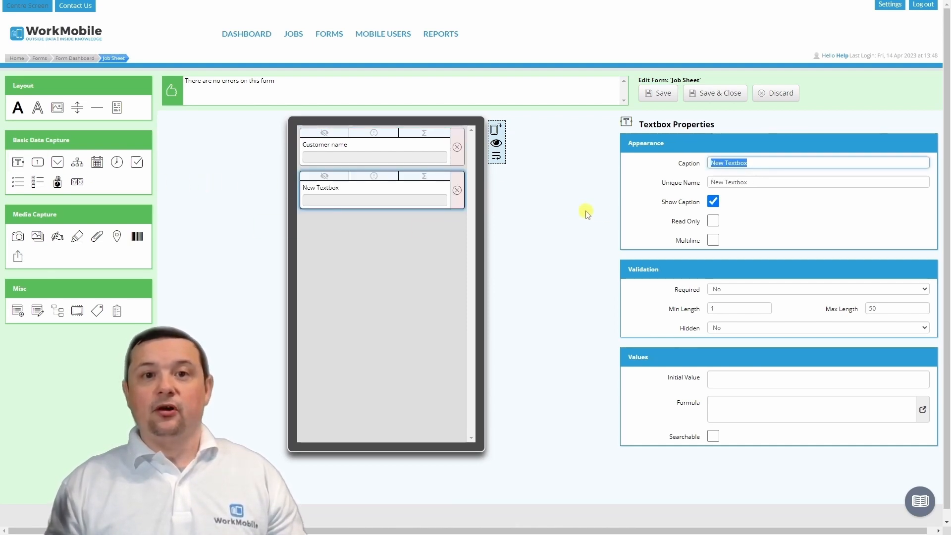
text(Address)
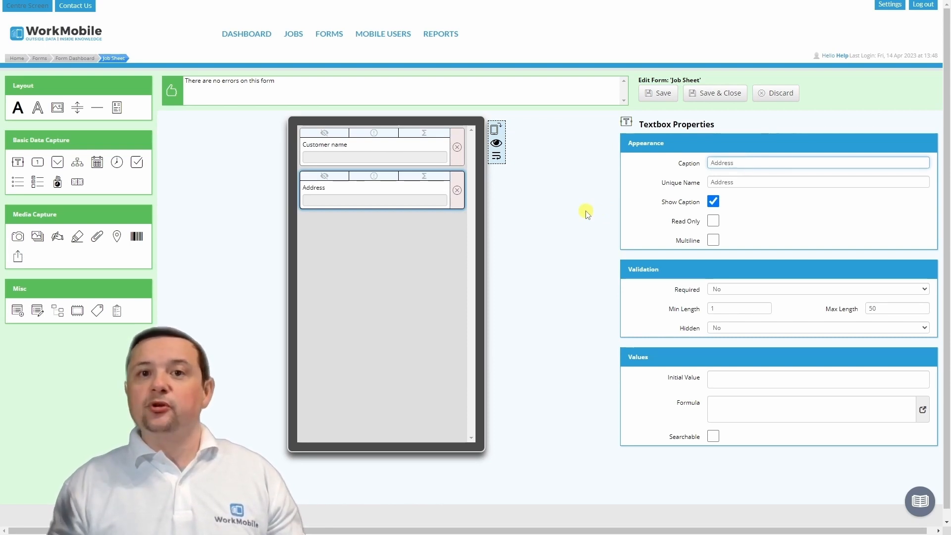
click(712, 240)
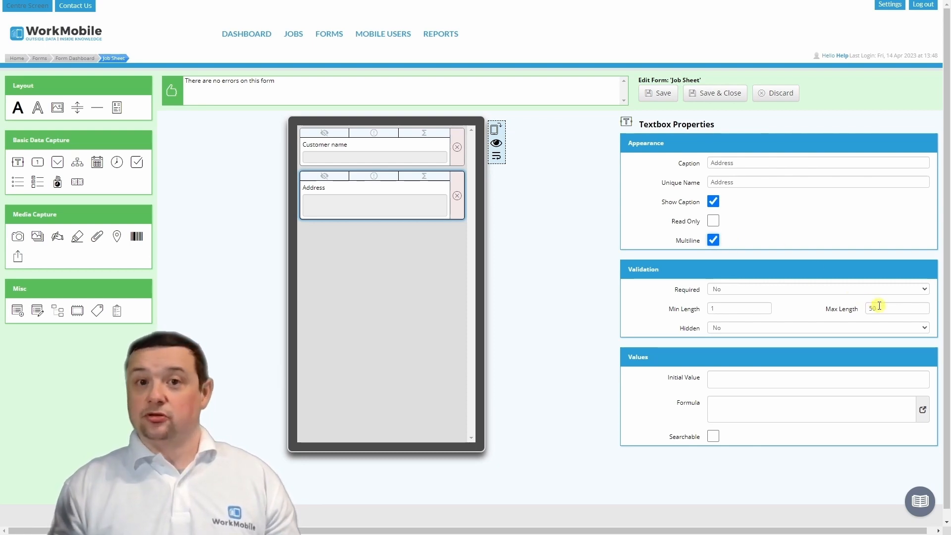
drag(874, 308, 862, 309)
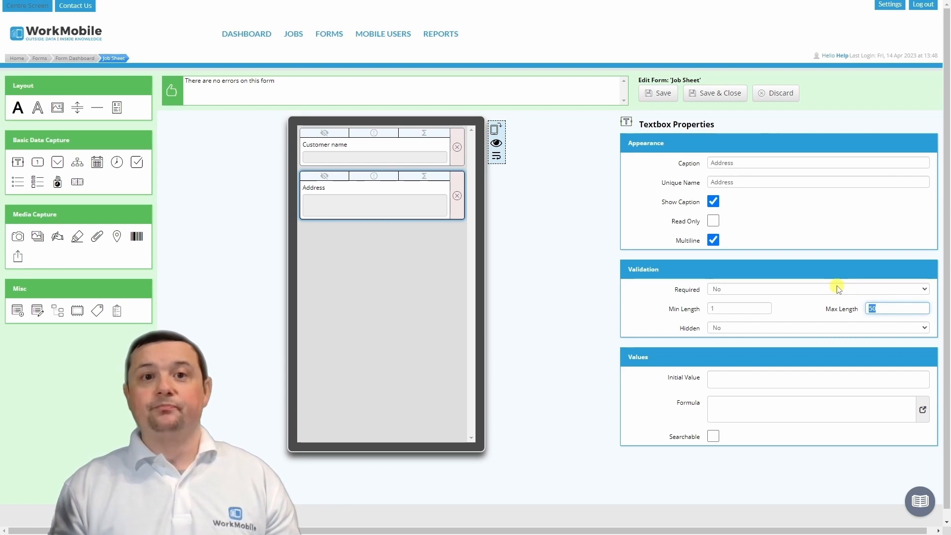
text(300)
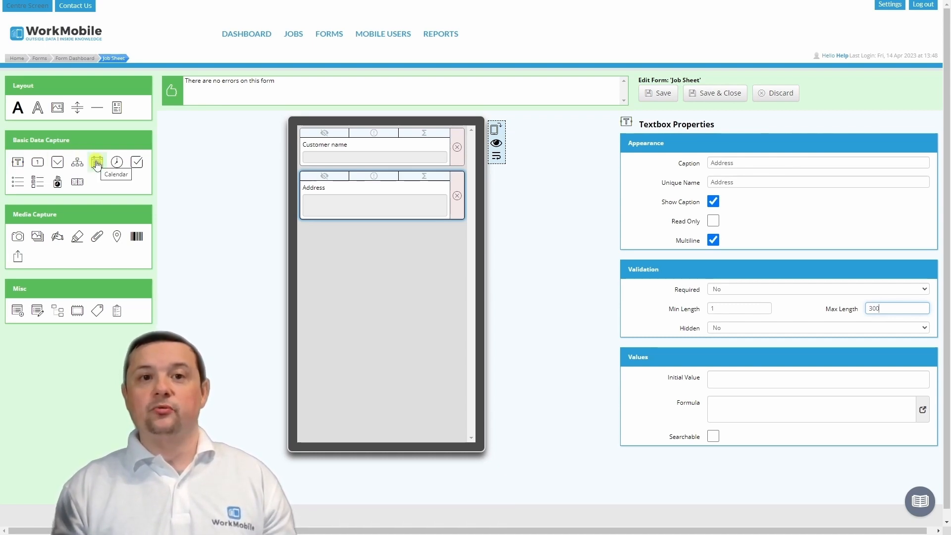
- Add a calendar field captioned "Visit date" below the address
drag(97, 164, 318, 272)
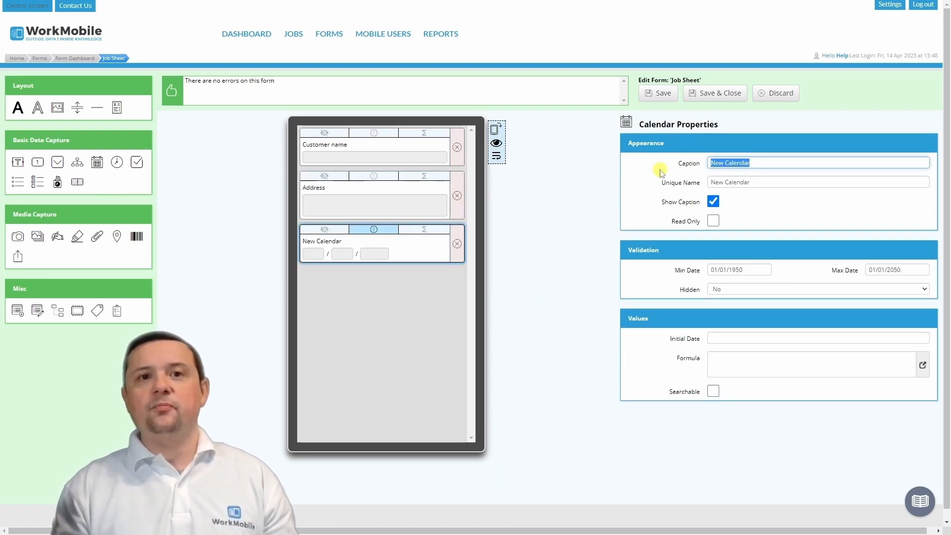
text(Visit)
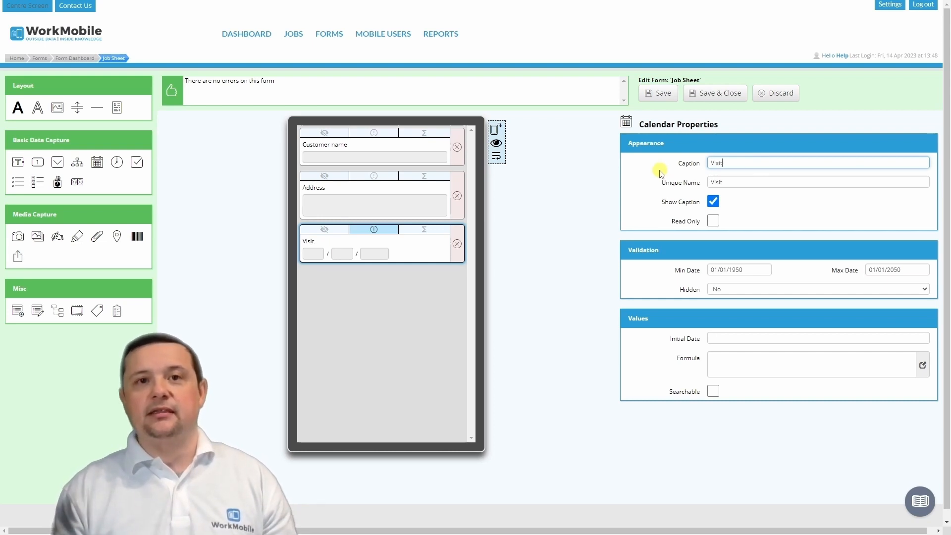
text( date)
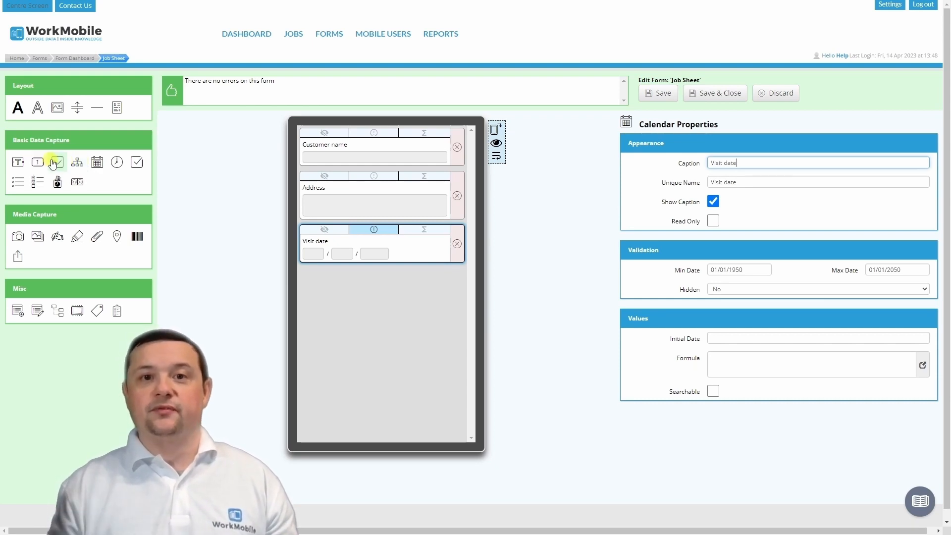
- Add a drop-down list captioned "Visit type" below the visit date, with the entries Installation, Service and Repair
drag(42, 163, 312, 276)
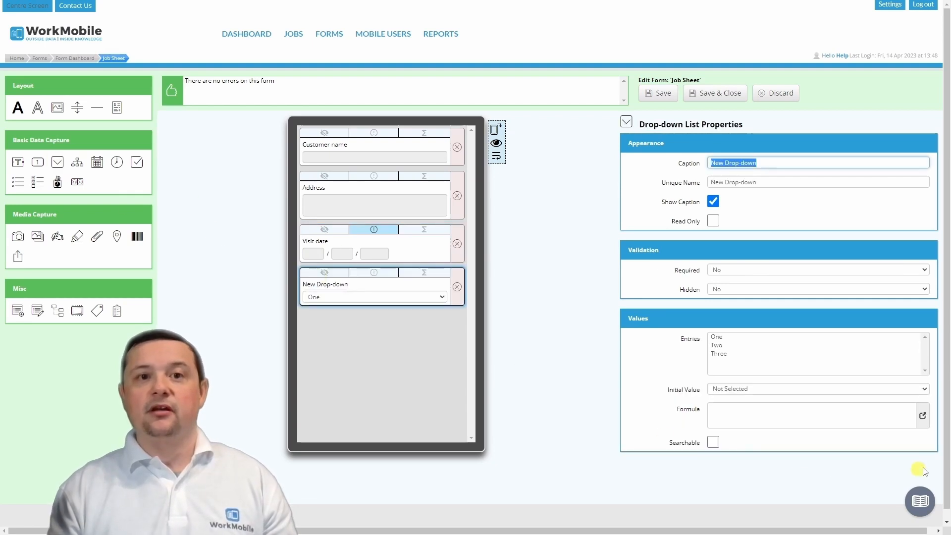
text(V)
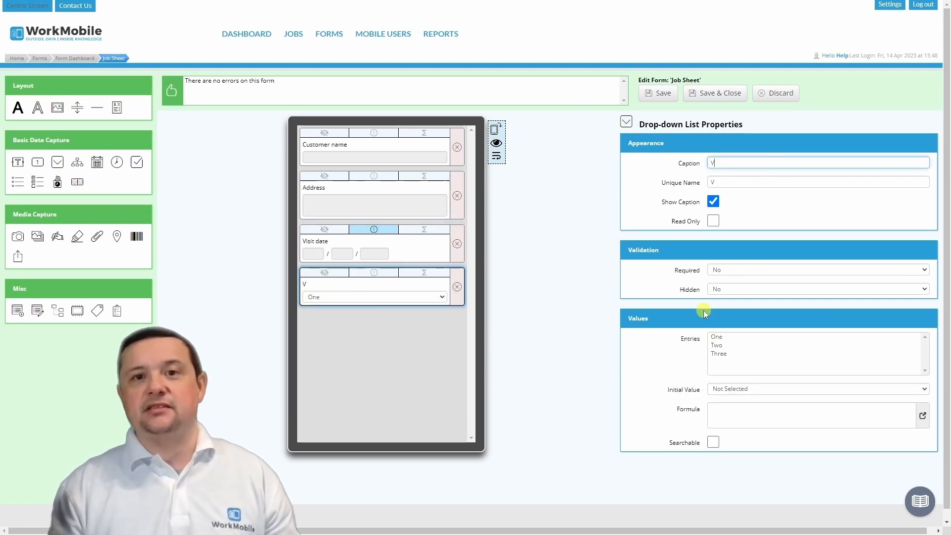
text(isit type)
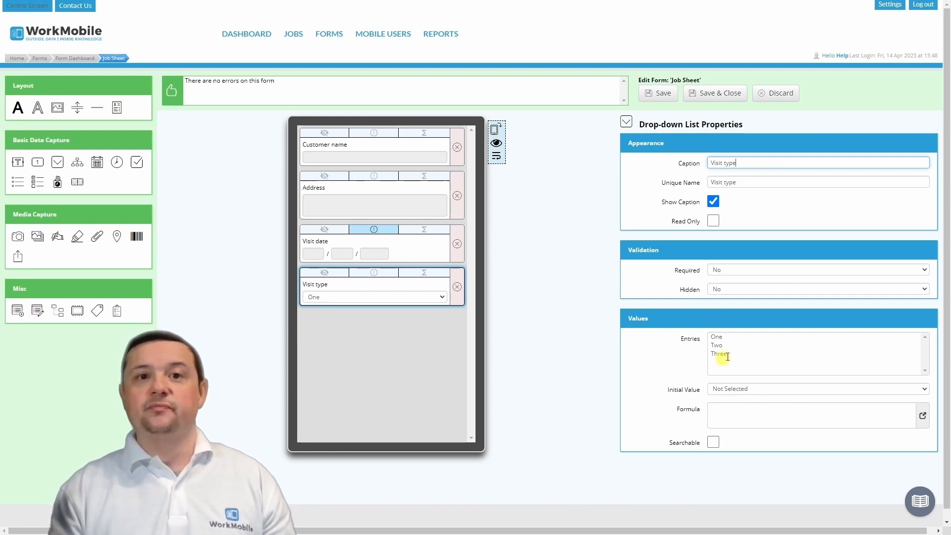
drag(728, 355, 698, 340)
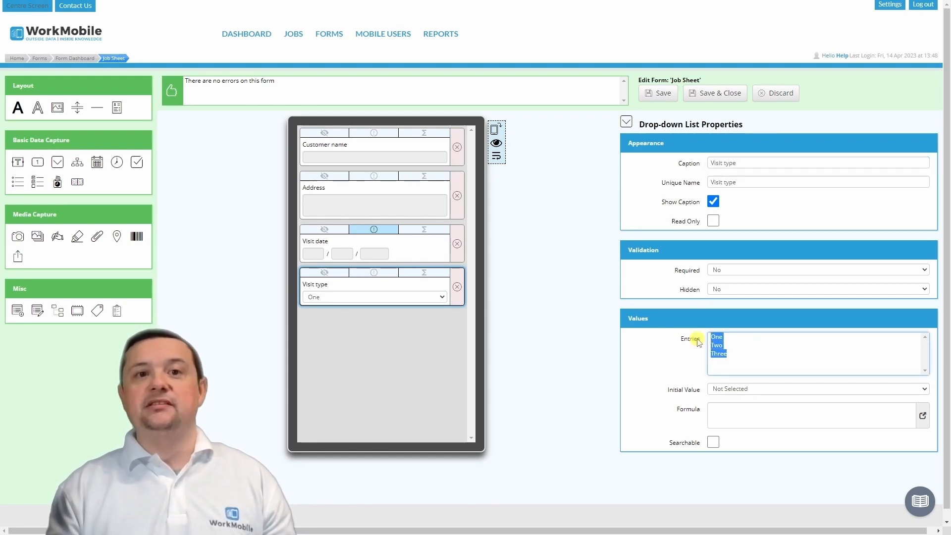
text(Installation)
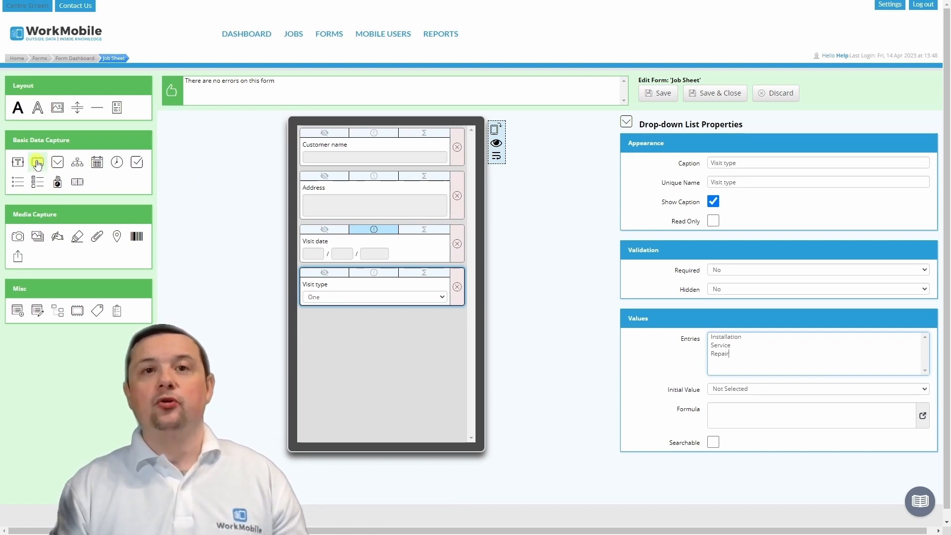
- Add a number field captioned "Amount" below the visit type, using 2 Decimal Places and a minimum of 0
drag(37, 162, 300, 356)
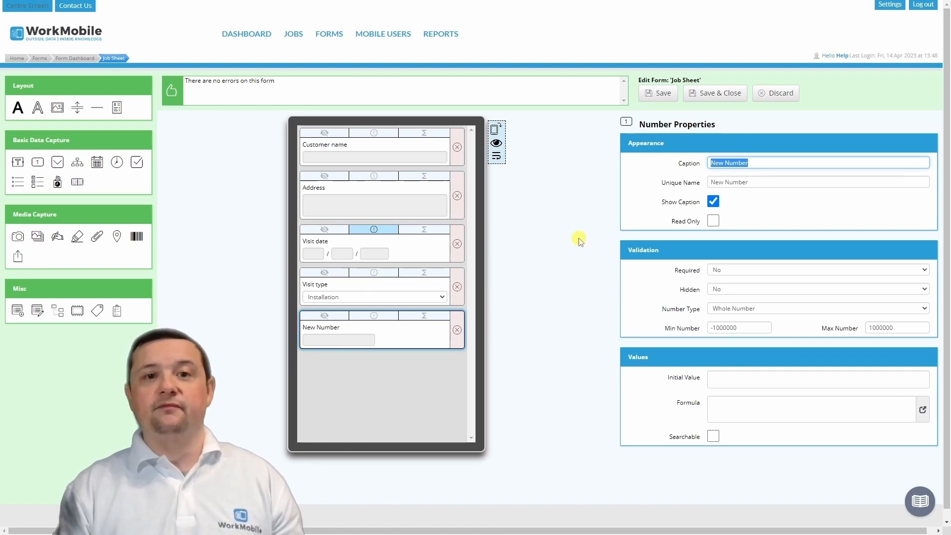
text(Amount)
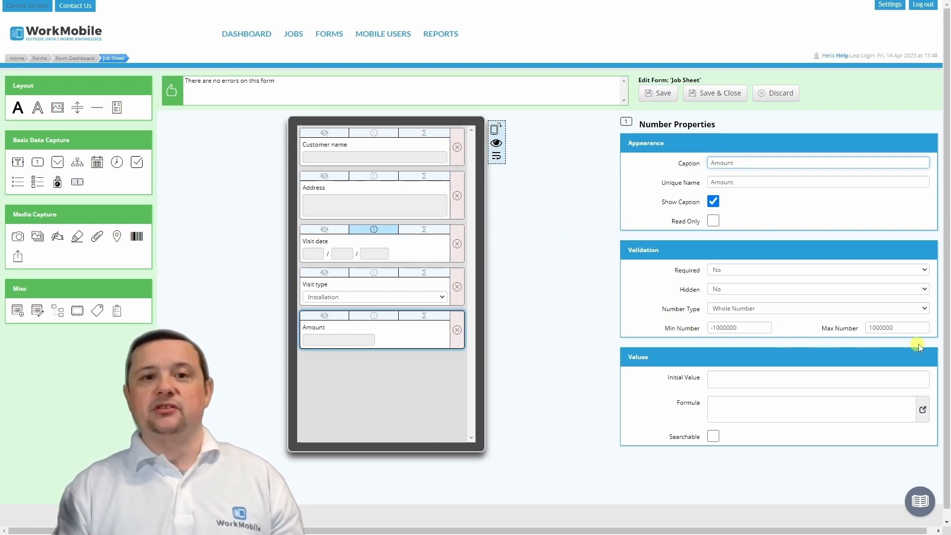
click(924, 308)
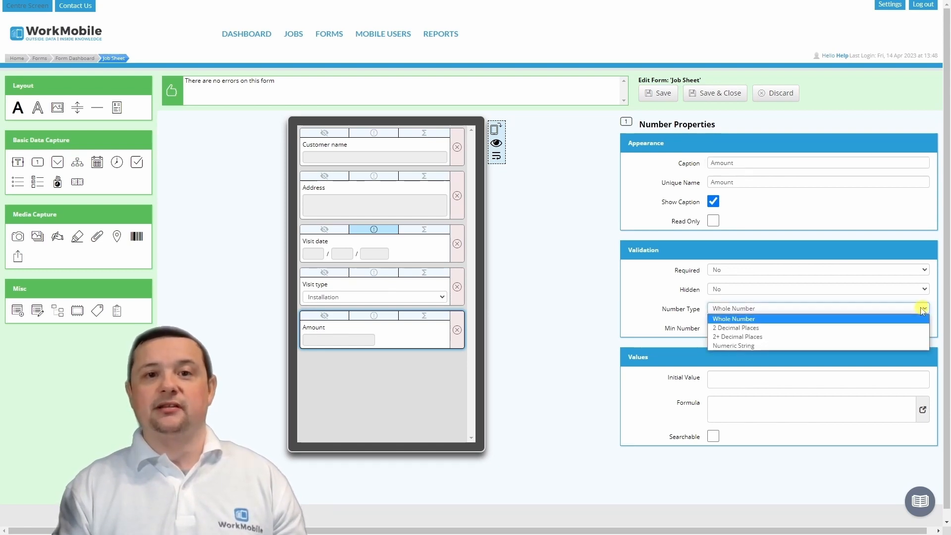
click(846, 328)
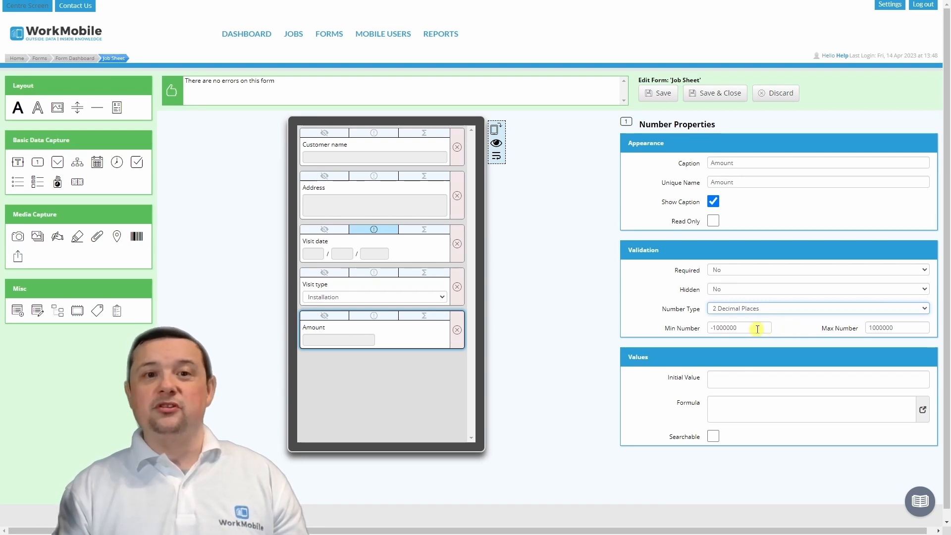
mouse_move(757, 329)
drag(757, 329, 696, 328)
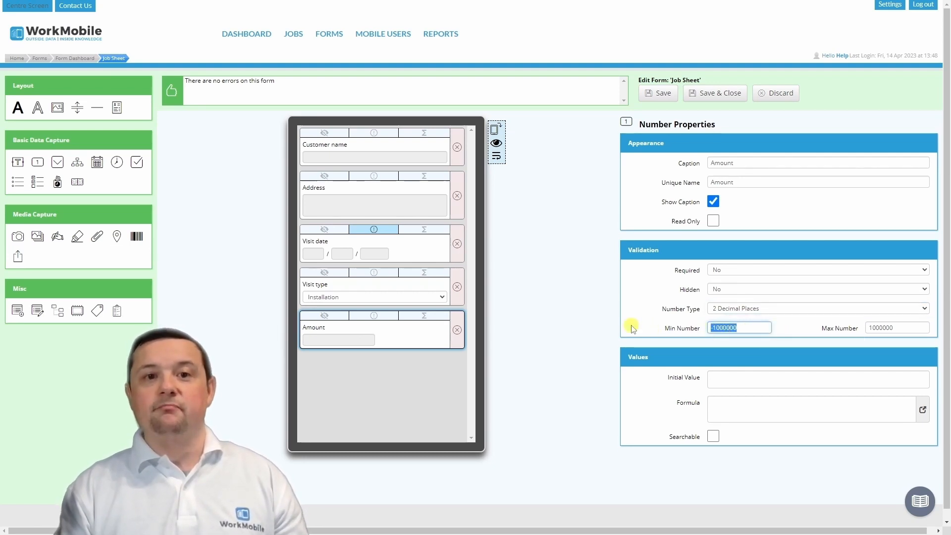
text(0)
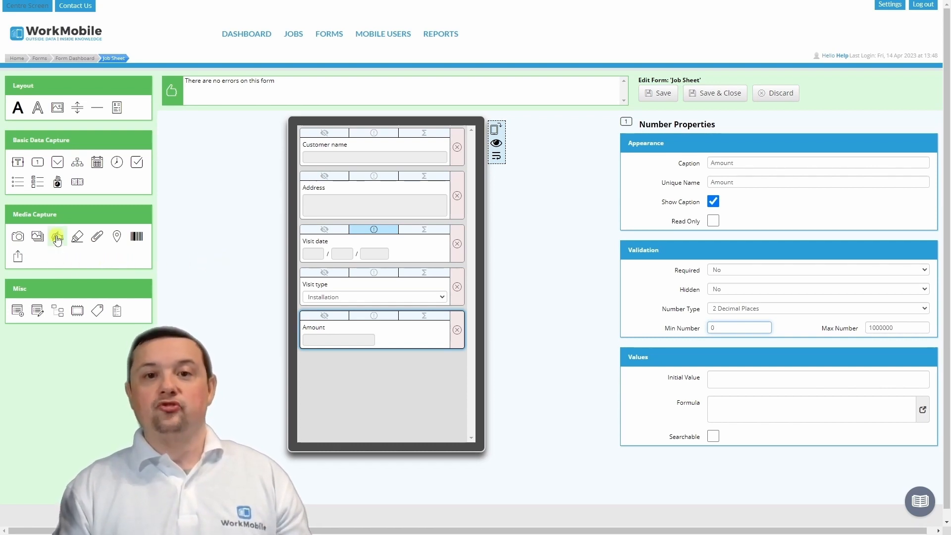
- Add a signature field captioned "Signature" at the end of the form
mouse_move(57, 240)
mouse_down()
mouse_move(259, 403)
mouse_move(313, 403)
mouse_up()
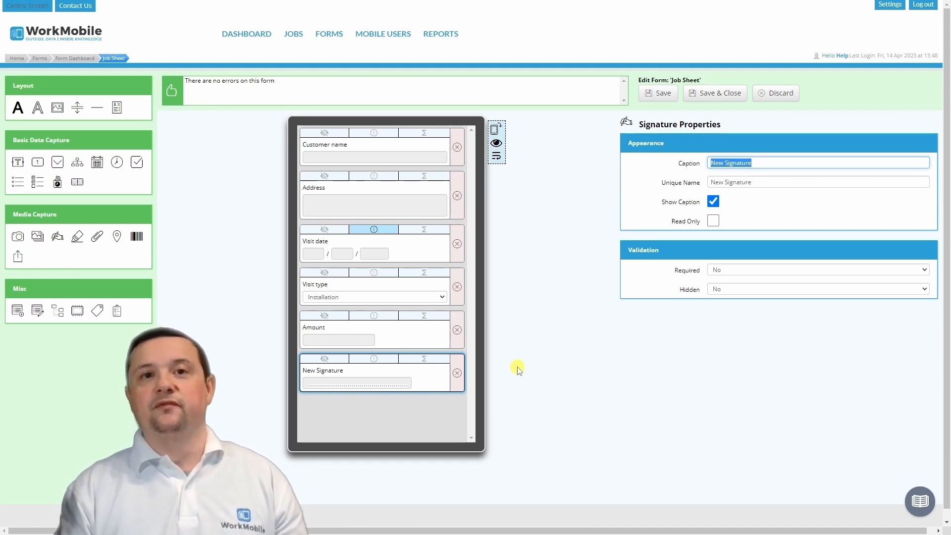
text(Signatur)
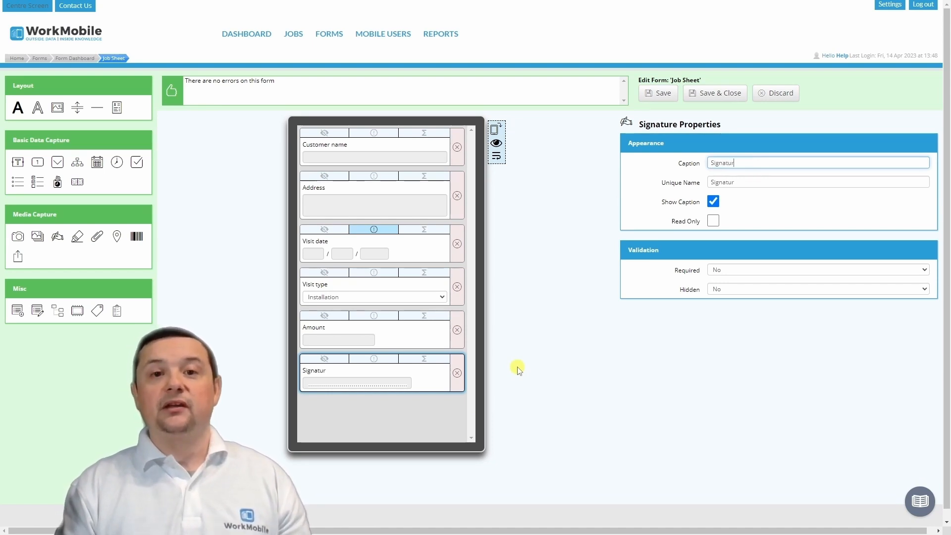
text(e)
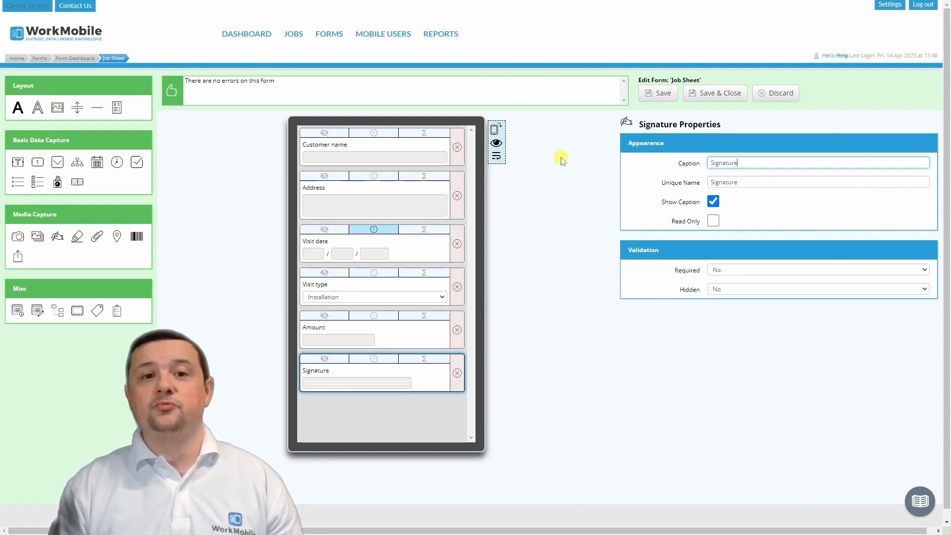
- Save and close the form design, and set the Job Sheet form to published
click(702, 98)
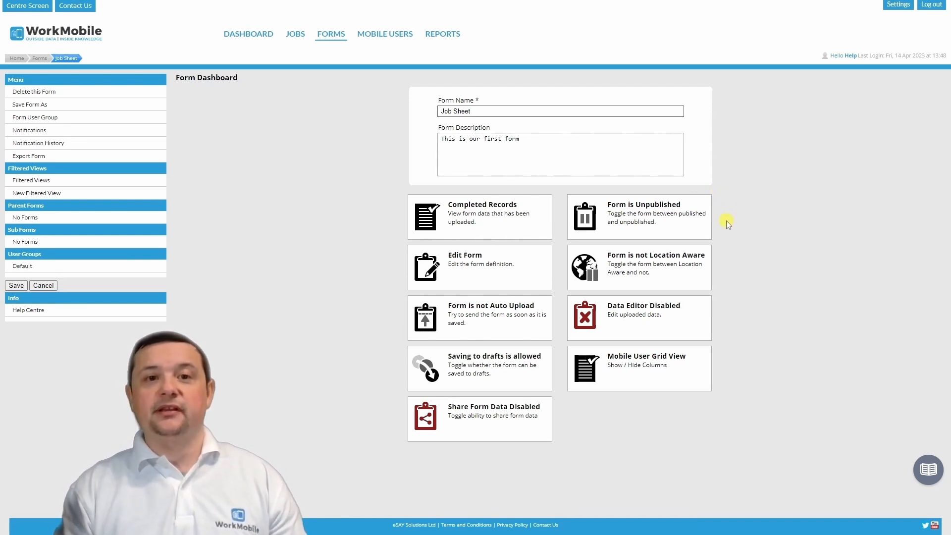
click(687, 232)
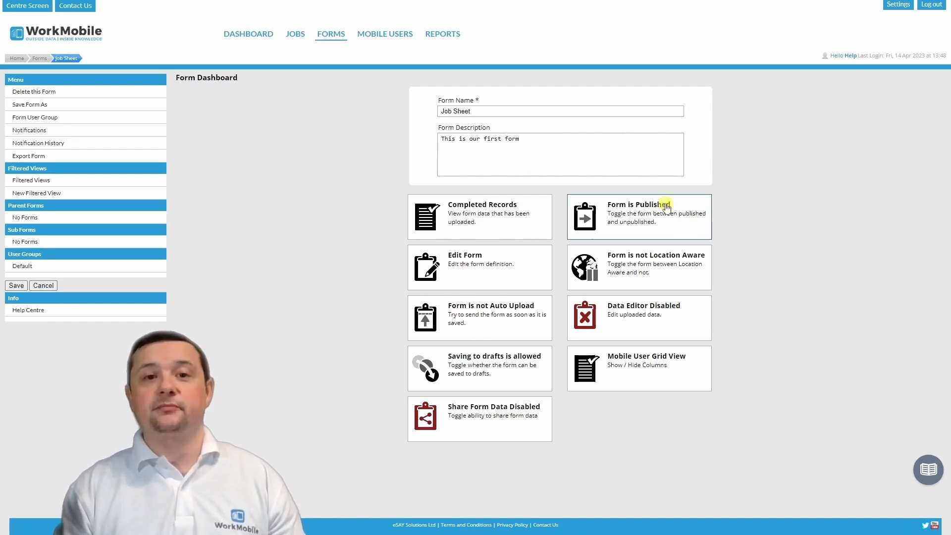